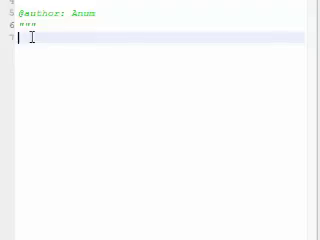
- Write the 'import time' and 'import serial' lines and begin the ser assignment
key(Return)
text(import ti)
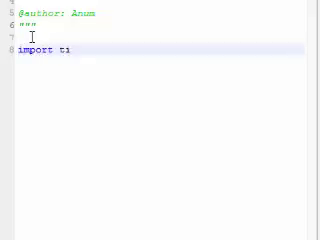
text(me)
key(Return)
text(m)
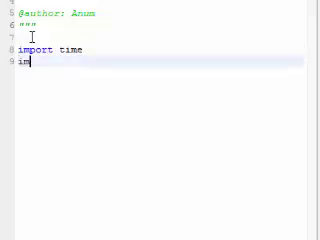
text(port )
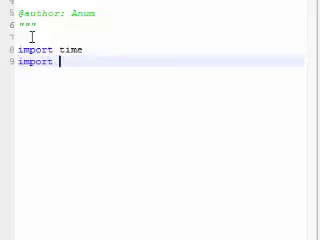
text(serial)
key(Return)
key(Return)
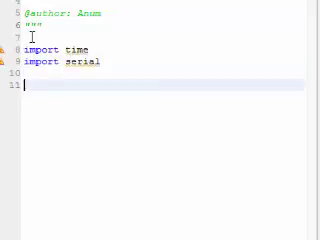
text(ser = )
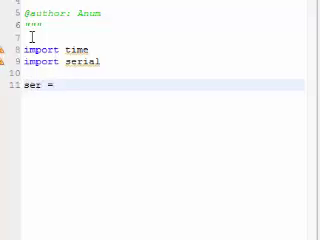
text(serial)
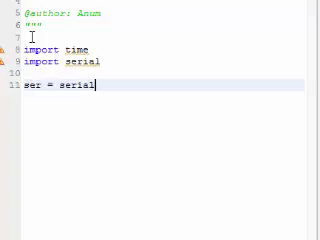
text(.Serial)
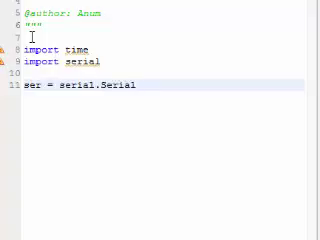
text((")
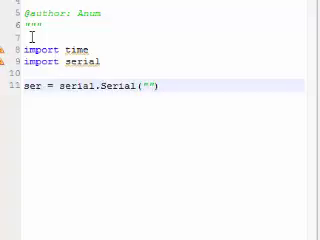
text(COM6)
text("))
- Start a while loop that sets DTR false, then sleeps 0.5 seconds
key(Return)
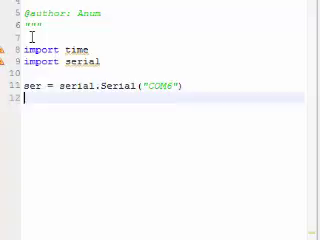
key(Return)
key(Up)
key(Up)
key(Down)
key(Down)
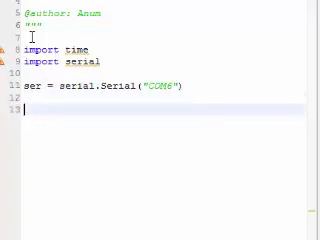
text(whil)
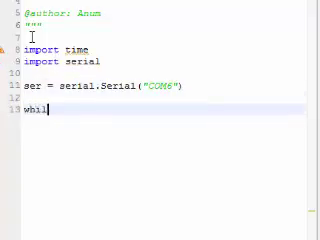
text(e 1:)
key(Return)
text(ser.)
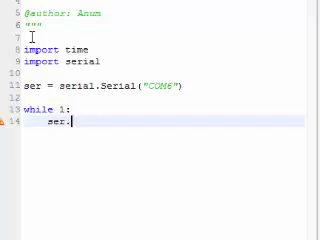
text(setDTR)
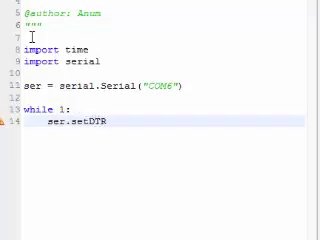
text(())
text(False)
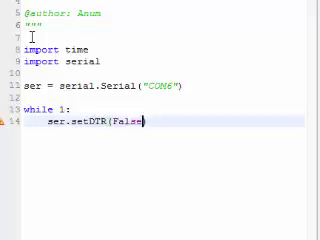
text())
key(Return)
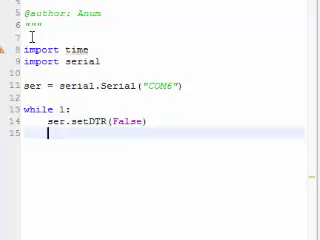
key(Up)
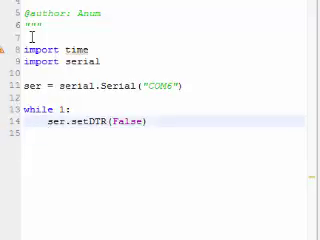
key(Down)
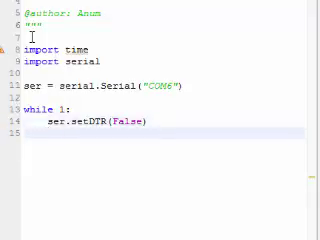
text(tim)
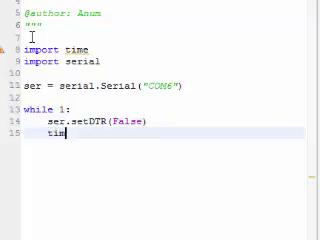
text(e.s)
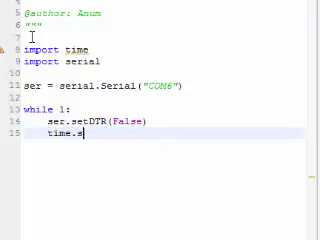
text(le)
text(()
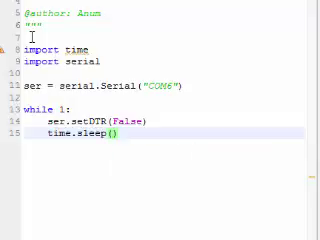
text(1)
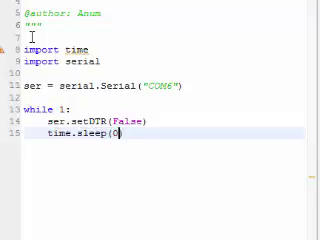
text(.5))
key(Return)
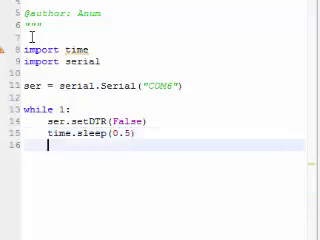
text(set.setDTR)
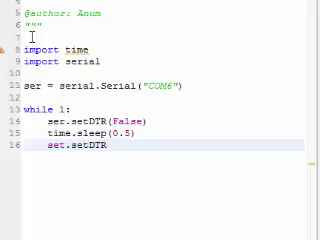
text(True))
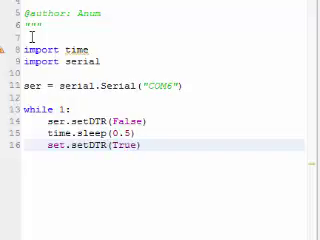
- Add ser.setDTR(True) and time.sleep(0.5) to the loop, fixing the 'set' typo
key(Return)
key(ctrl+d)
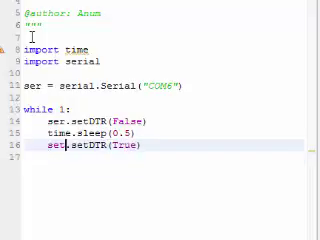
key(Right)
key(Right)
key(Right)
key(BackSpace)
text(r)
key(End)
key(Return)
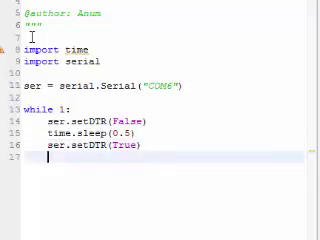
text(time)
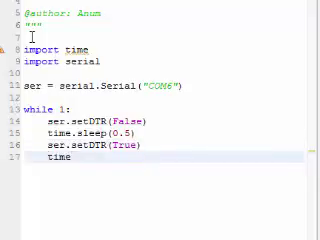
text(.sle)
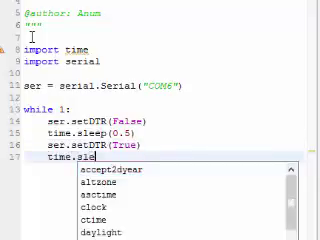
text(ep()
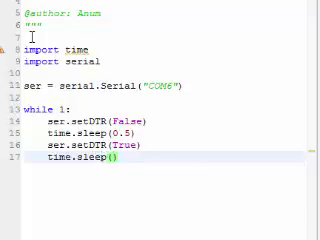
text(0.5)
key(Return)
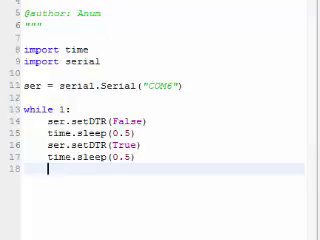
- Insert print 'led low' after setDTR(False) and start a 'led high' print after setDTR(True)
click(139, 133)
click(153, 122)
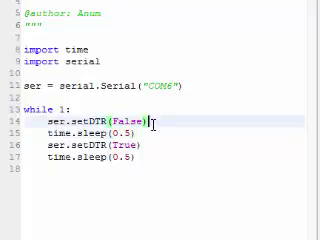
key(Return)
text(print)
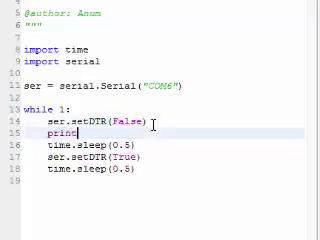
text('')
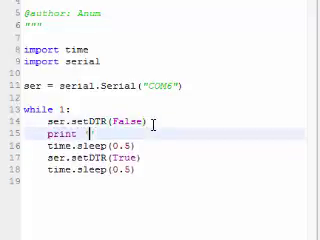
text(d )
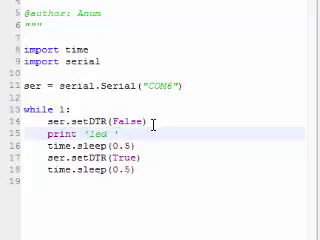
text(low)
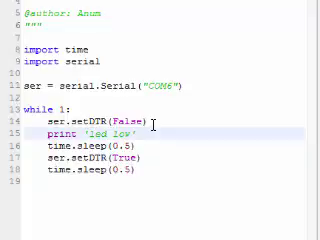
text(')
click(148, 160)
key(Return)
text(p)
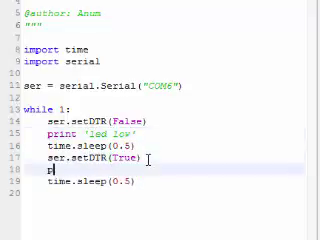
text(rint'')
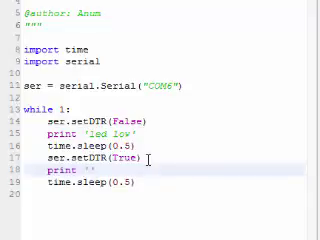
text(led high)
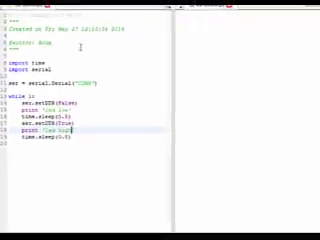
- Run the script with F5, which raises a serial exception opening COM6
key(F5)
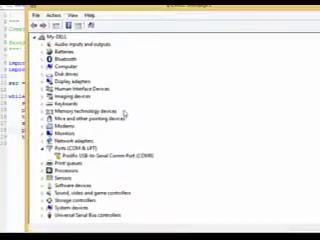
- Install the first compatible Prolific driver on the Prolific USB-to-Serial Comm Port, then leave Device Manager
click(86, 156)
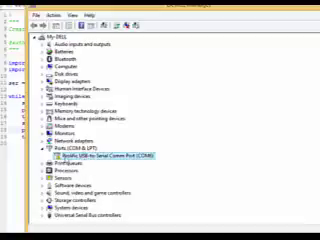
right_click(80, 157)
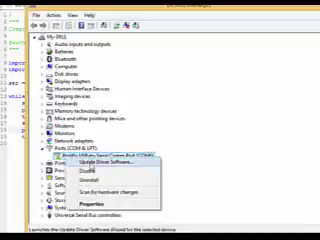
click(112, 162)
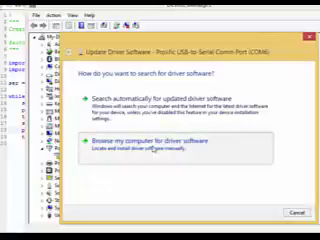
click(152, 148)
key(Return)
click(140, 142)
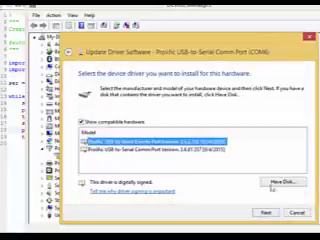
click(265, 212)
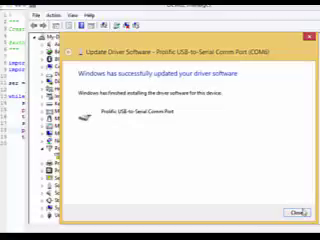
click(298, 212)
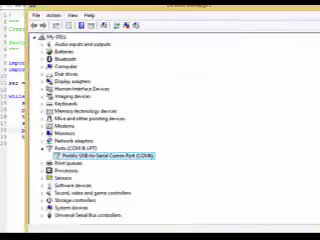
key(alt+Tab)
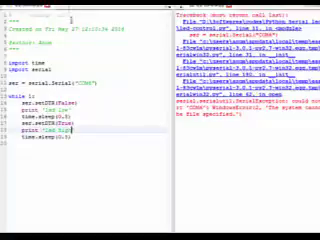
- Rerun the script from the Run button, so the console prints alternating 'led low' and 'led high'
click(85, 15)
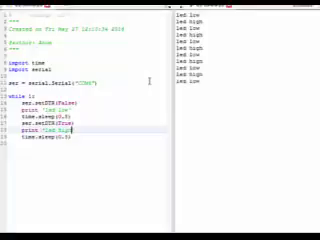
text(h'h')
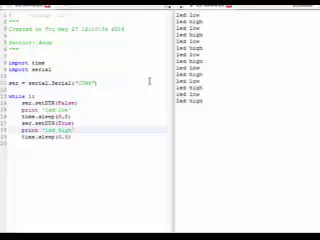